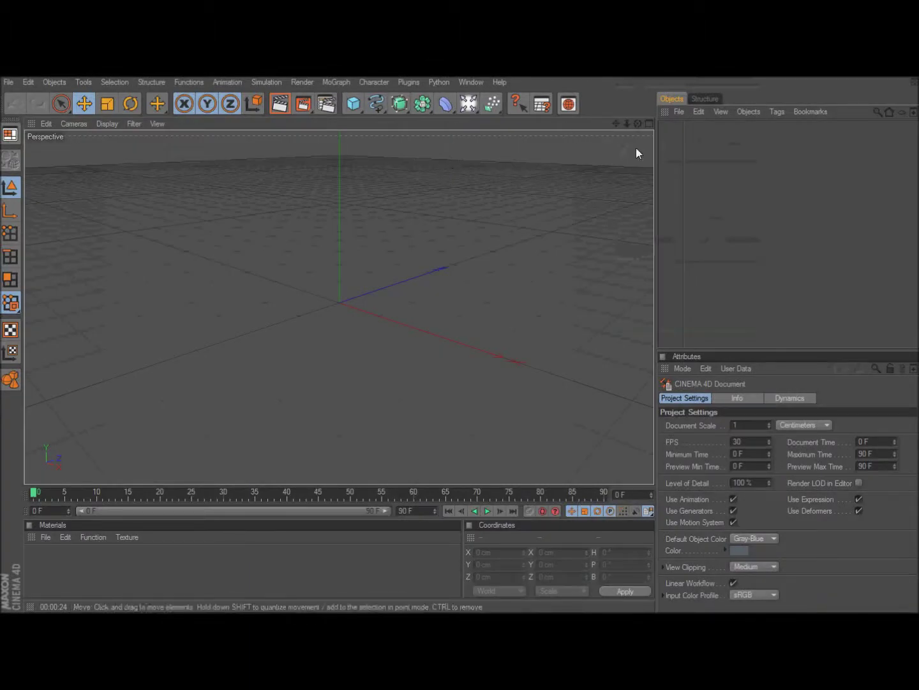
# Tilt the empty Perspective view down to eye level across the ground plane
pyautogui.moveTo(637, 123)
pyautogui.mouseDown()
pyautogui.moveTo(637, 109)
pyautogui.moveTo(652, 123)
pyautogui.mouseUp()
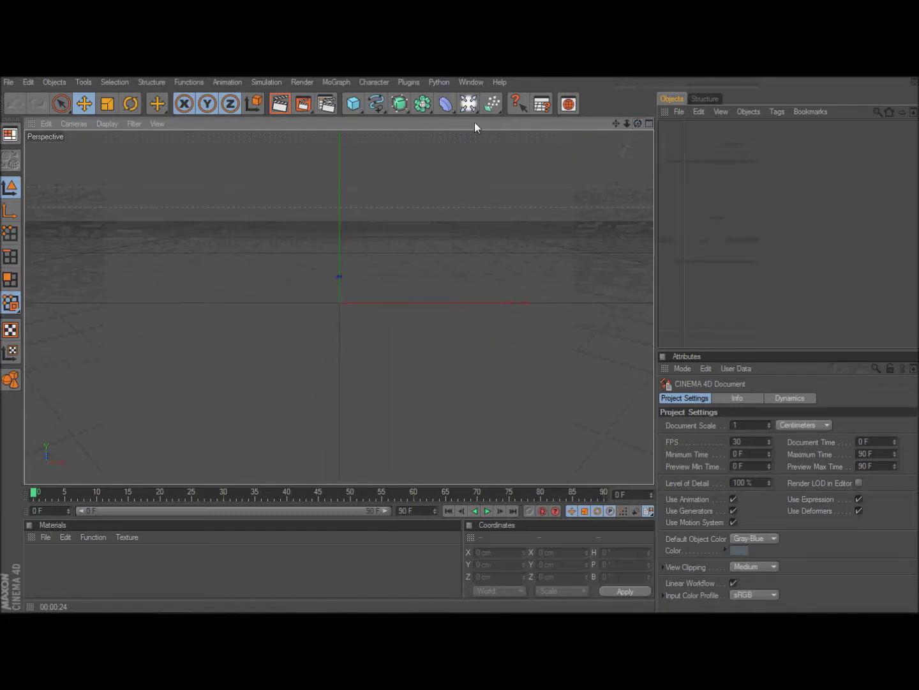
# Add a MoGraph MoText object and replace its default 'Text' with 'Lawl'
pyautogui.click(340, 82)
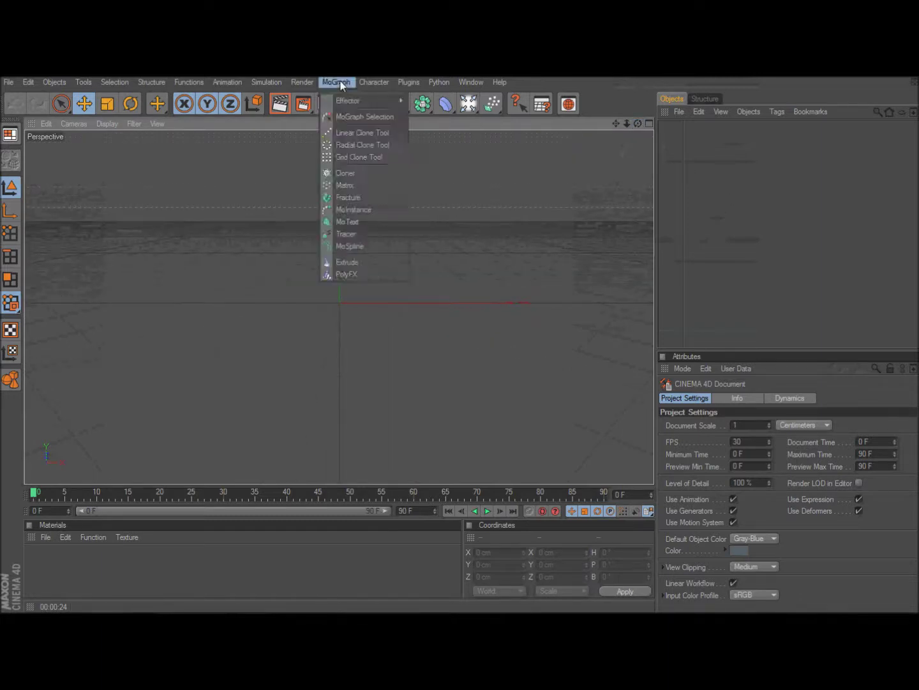
pyautogui.click(367, 221)
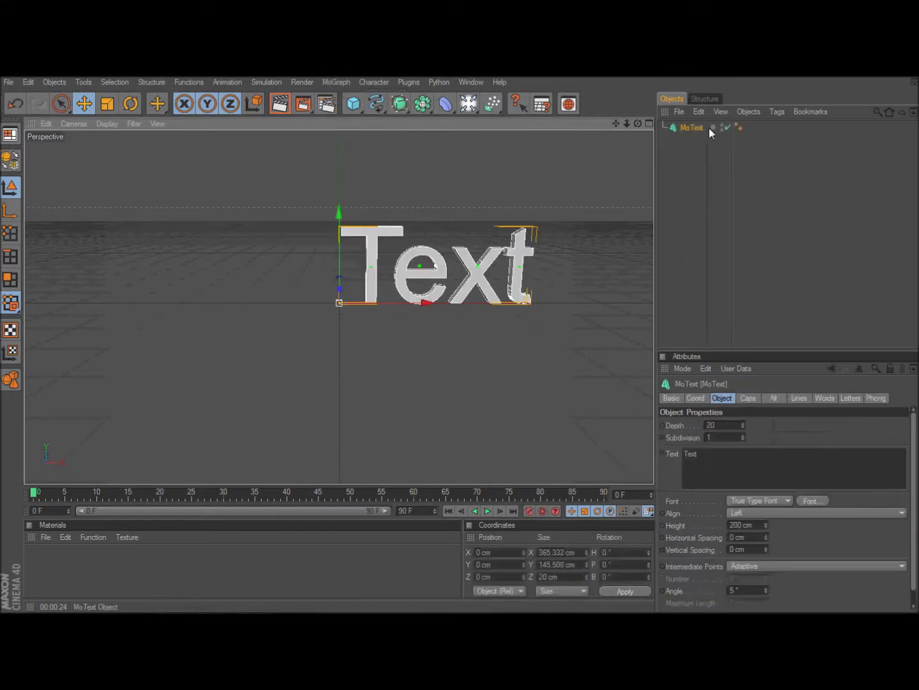
pyautogui.moveTo(780, 451); pyautogui.dragTo(683, 453)
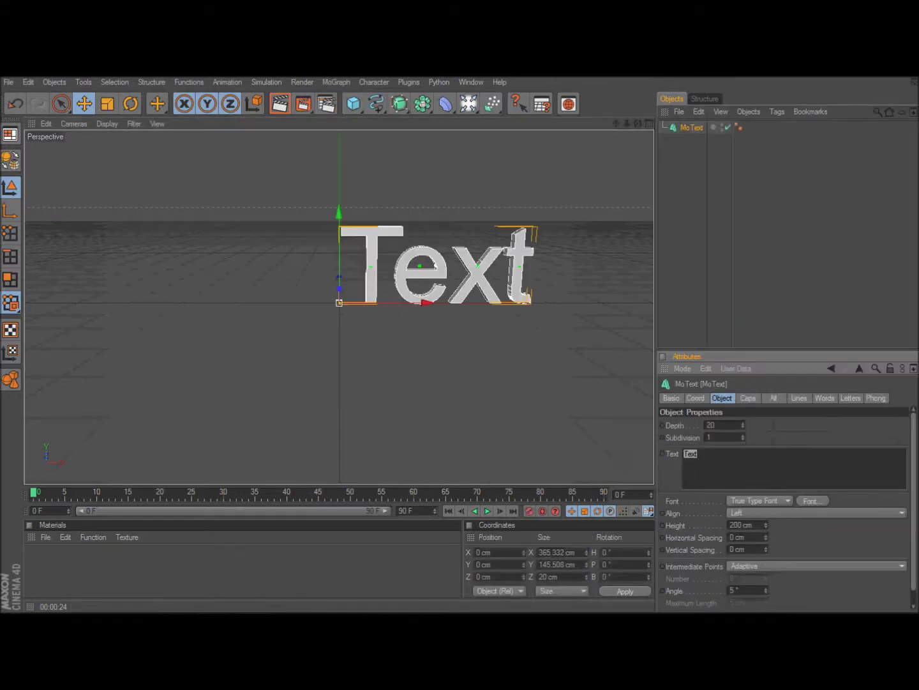
pyautogui.press('BackSpace')
pyautogui.write('Lawl')
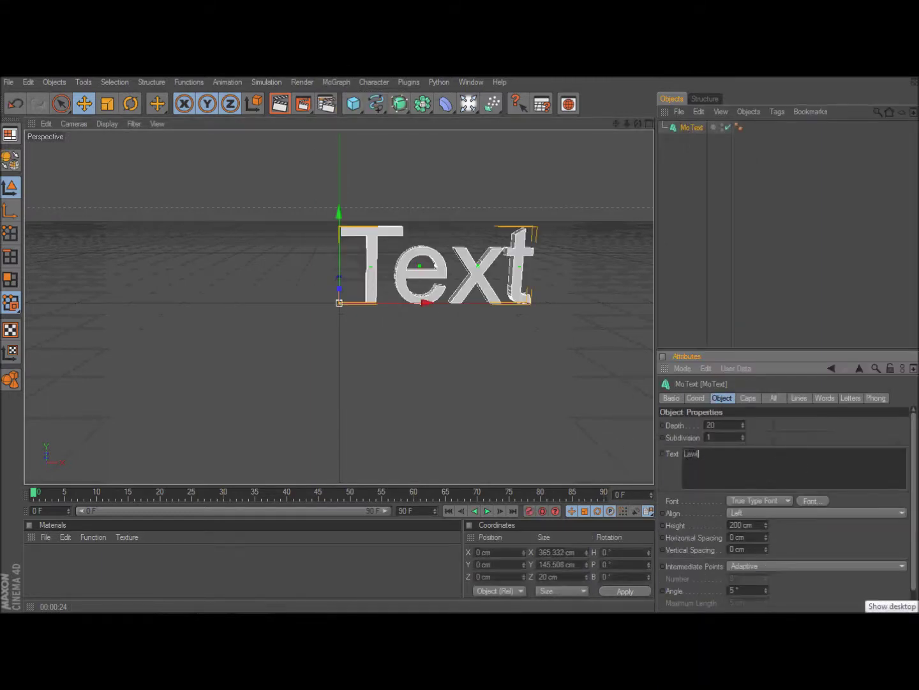
pyautogui.click(812, 501)
# Switch the Lawl MoText to the Velocity font and move it left to X −243 cm
pyautogui.moveTo(130, 215); pyautogui.dragTo(127, 251)
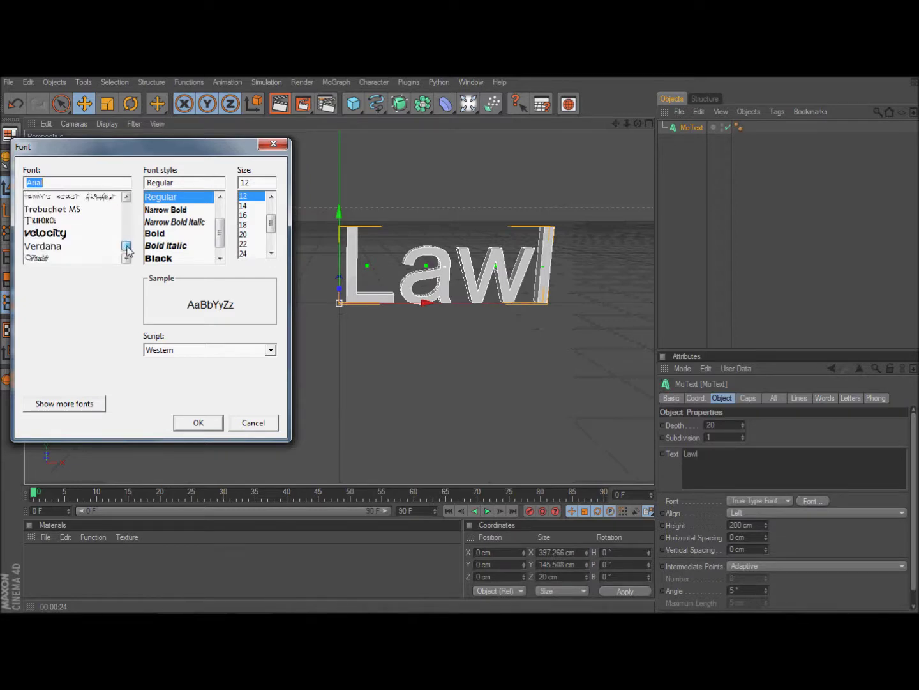
pyautogui.click(71, 232)
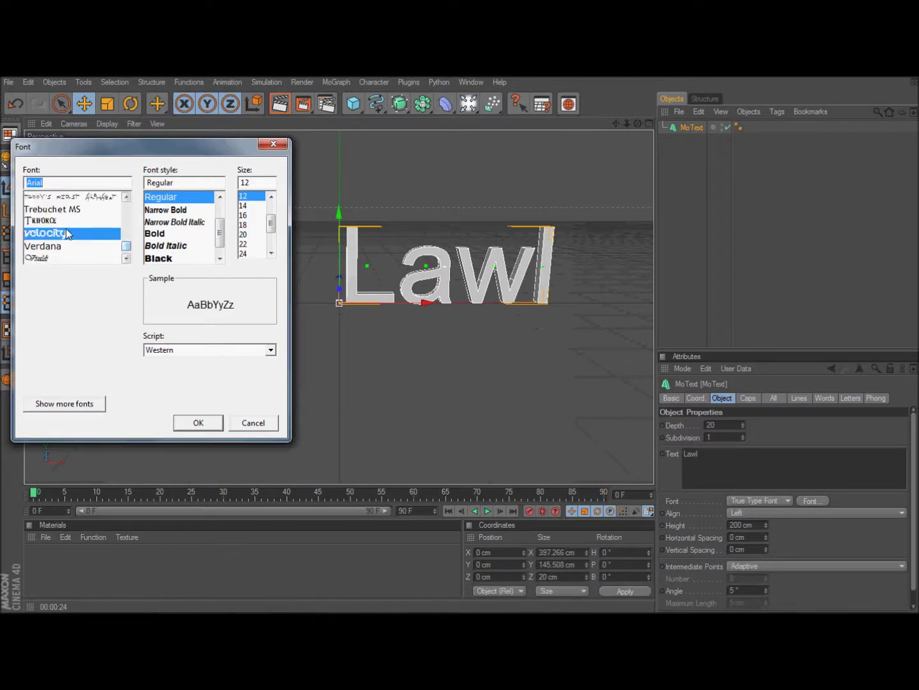
pyautogui.click(198, 423)
pyautogui.moveTo(455, 270); pyautogui.dragTo(322, 270)
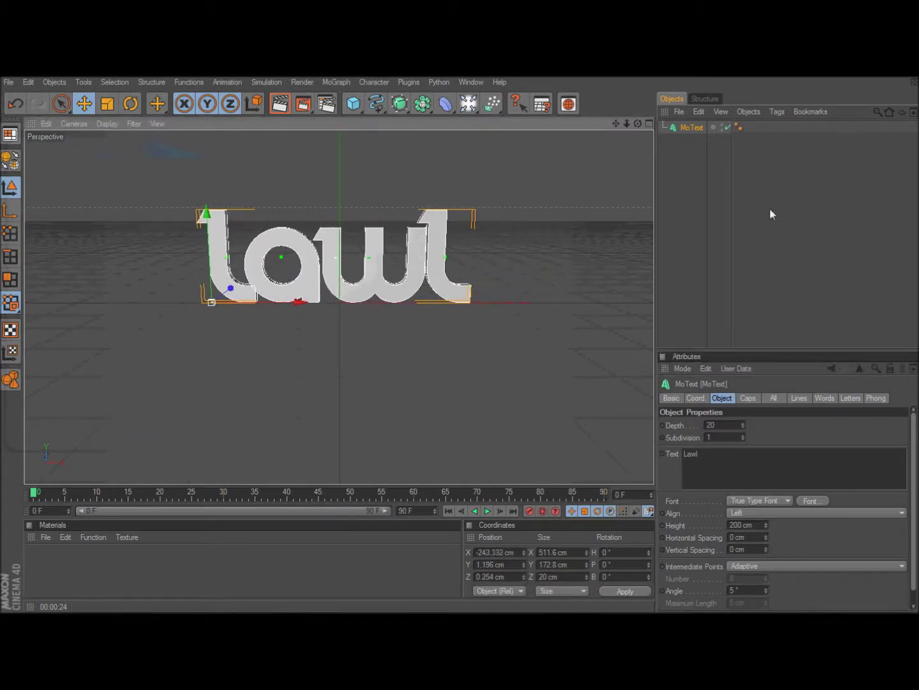
pyautogui.click(700, 195)
# Duplicate MoText as MoText.1 and set the original text's Depth to 120
pyautogui.click(690, 128)
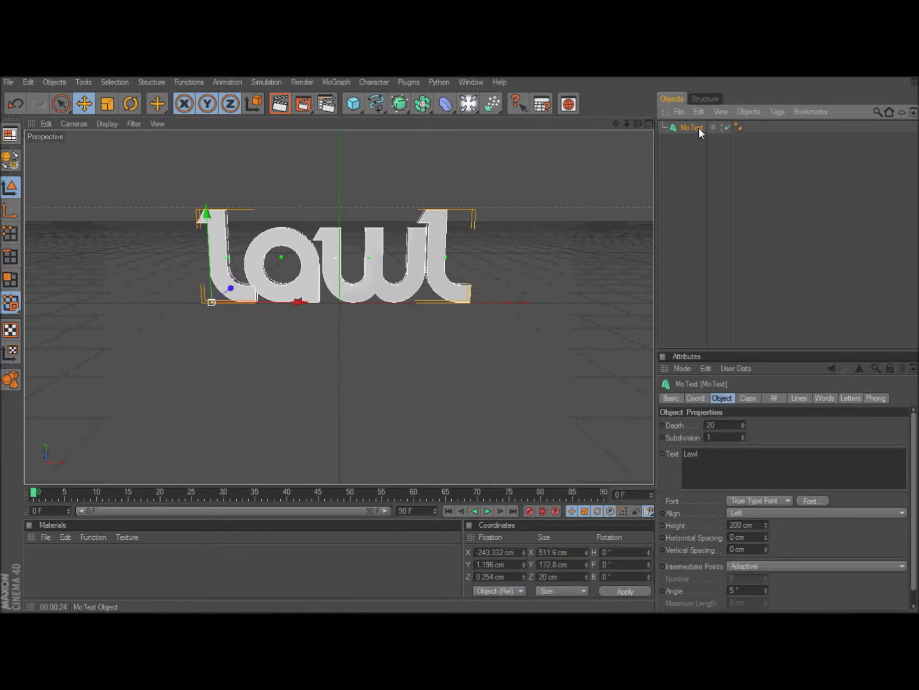
pyautogui.click(692, 130)
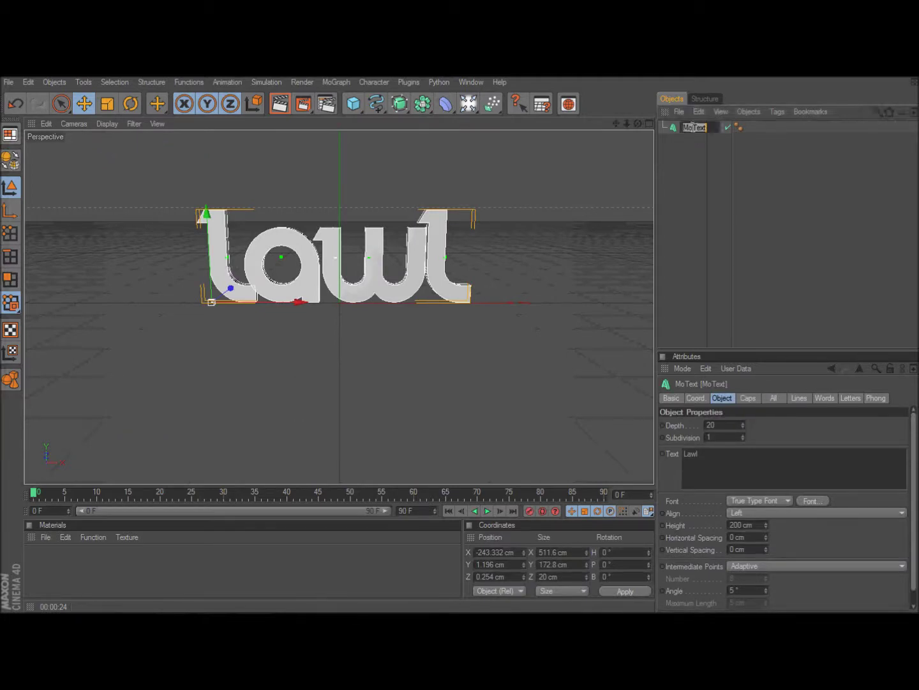
pyautogui.keyDown('ctrl'); pyautogui.moveTo(686, 129); pyautogui.dragTo(690, 142); pyautogui.keyUp('ctrl')
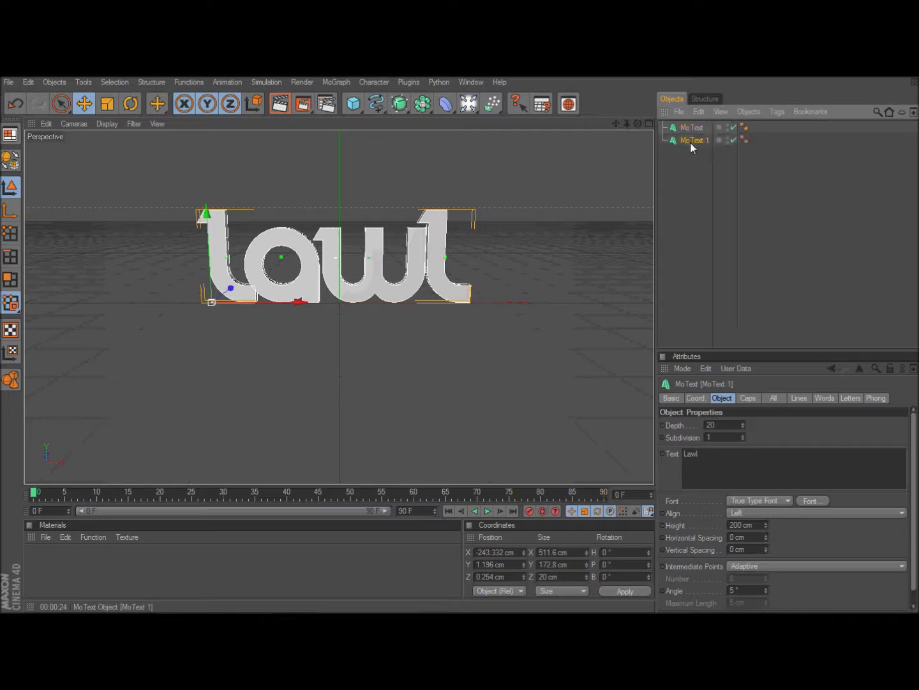
pyautogui.click(710, 424)
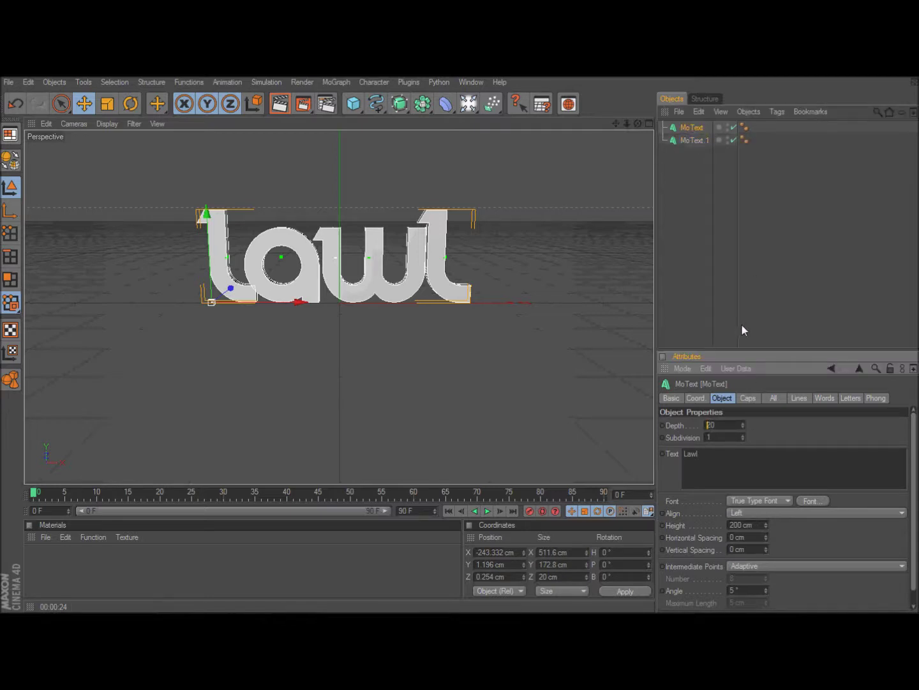
pyautogui.write('1')
pyautogui.press('Return')
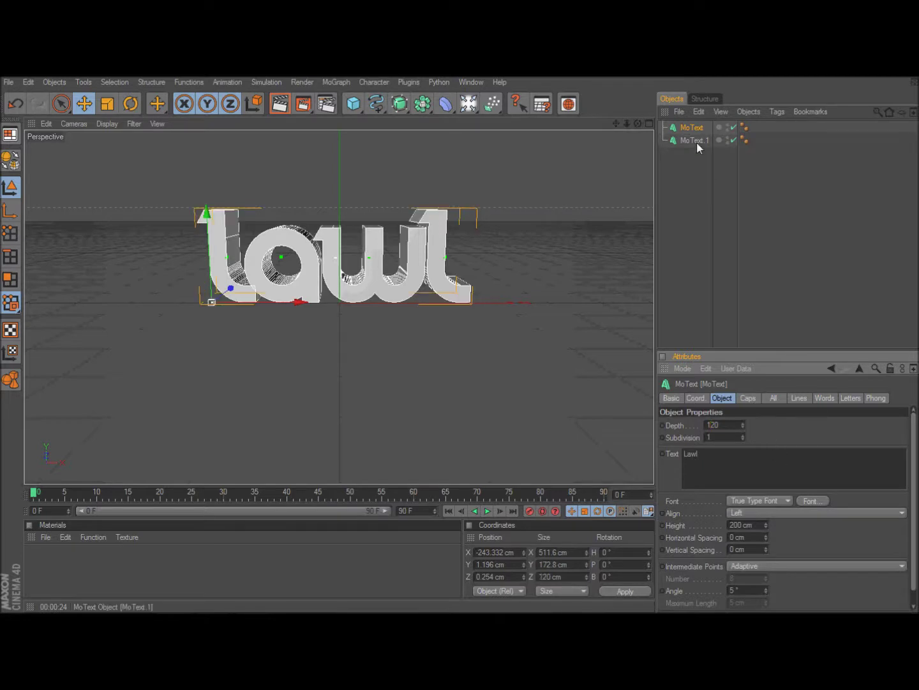
# Set the duplicate MoText.1's extrusion Depth to 70
pyautogui.click(696, 141)
pyautogui.doubleClick(711, 425)
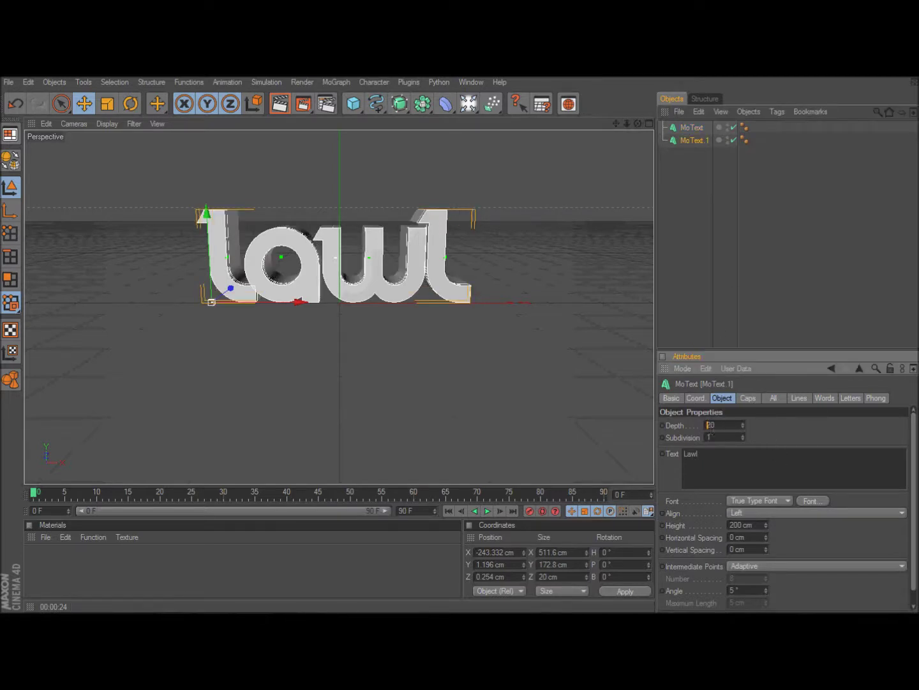
pyautogui.press('BackSpace')
pyautogui.write('70')
pyautogui.press('Return')
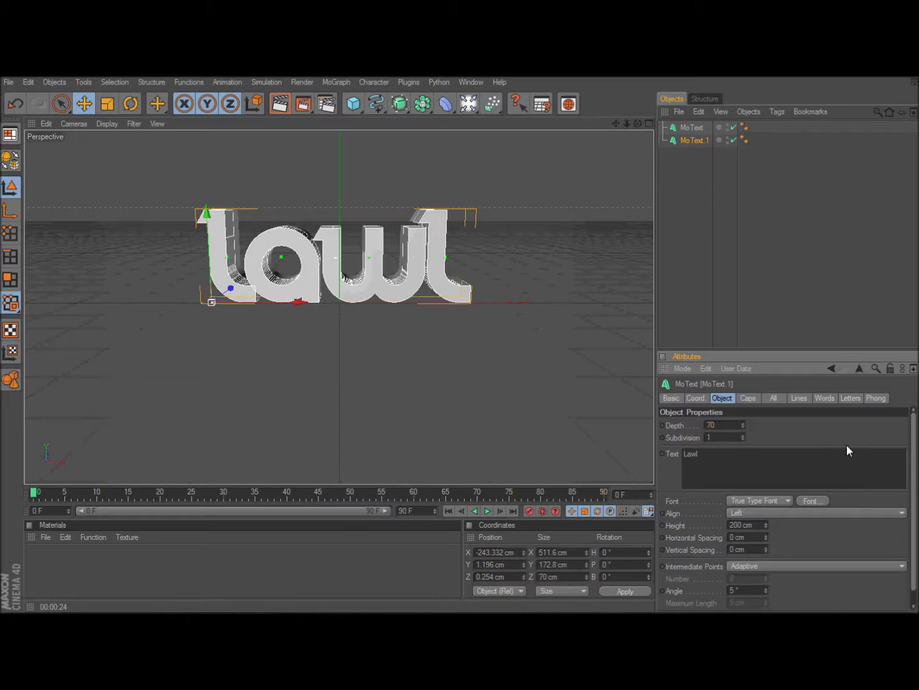
# Set both the Start and End caps of MoText.1 to Fillet Cap
pyautogui.click(749, 399)
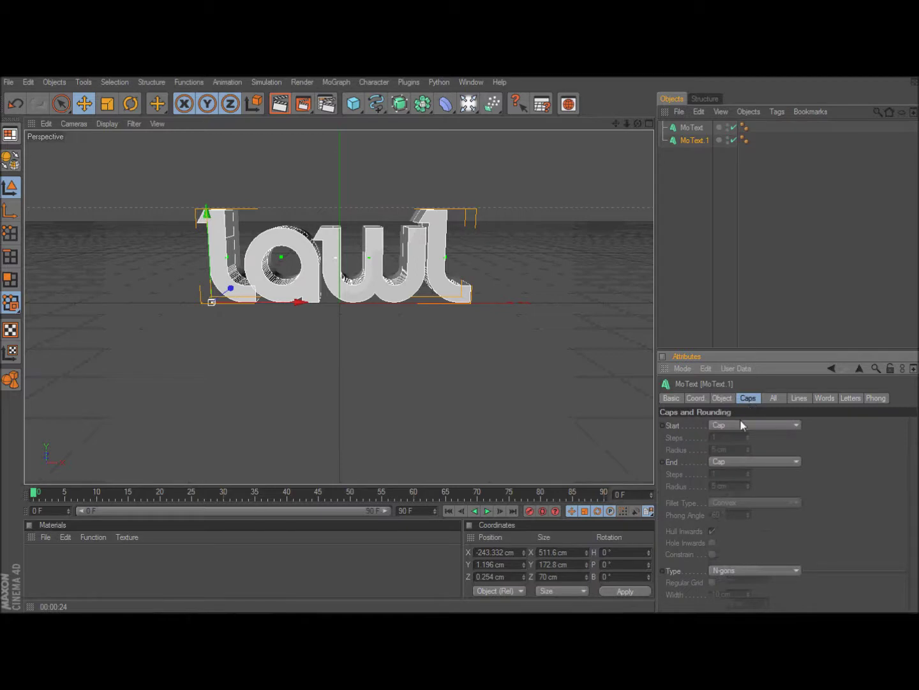
pyautogui.click(740, 424)
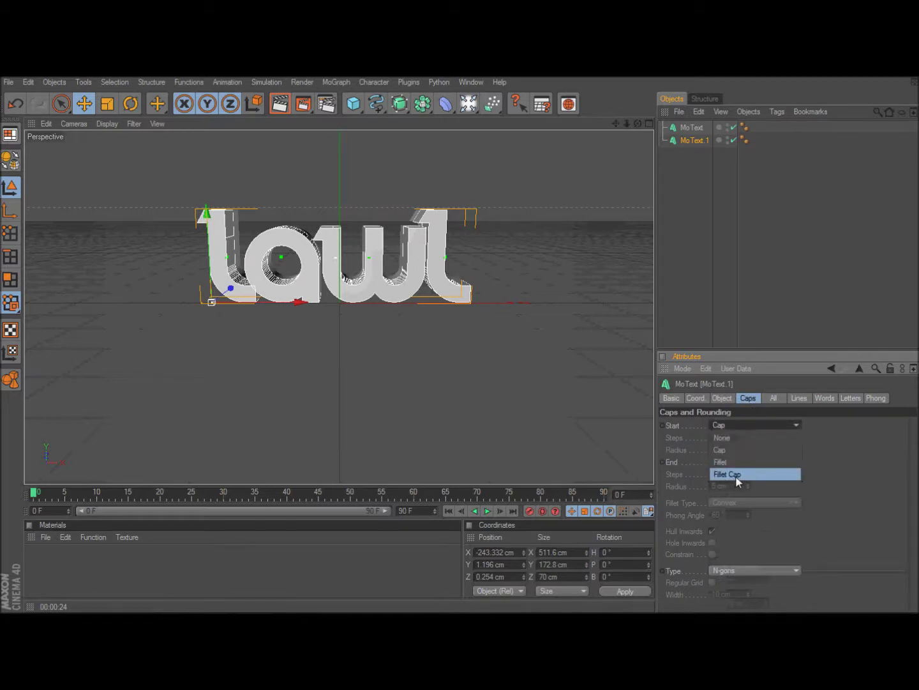
pyautogui.click(737, 473)
pyautogui.click(744, 460)
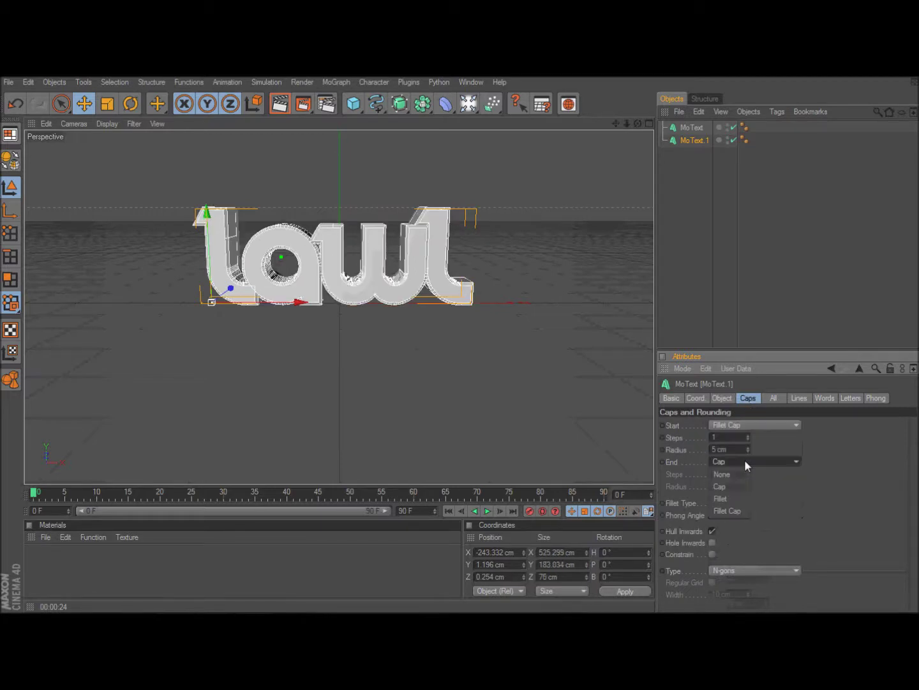
pyautogui.click(743, 514)
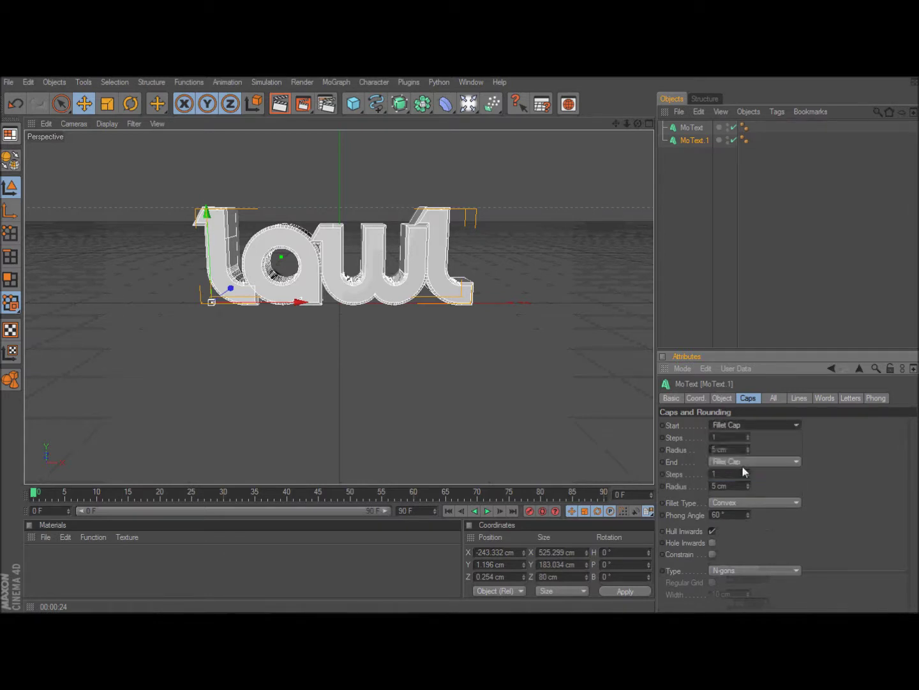
# Give both the start and end fillet caps an 8 cm radius
pyautogui.click(713, 486)
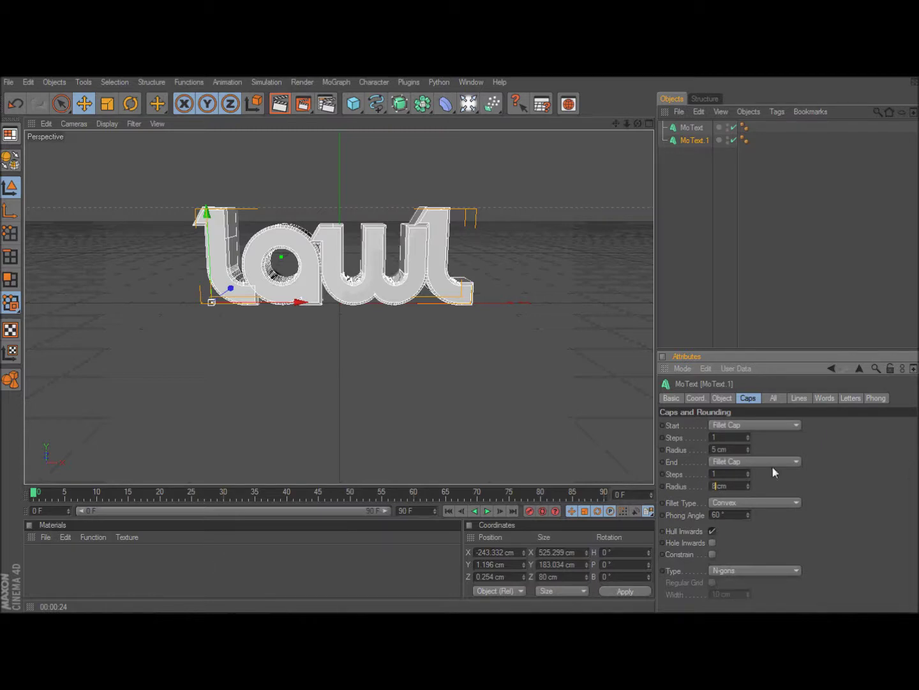
pyautogui.write('8')
pyautogui.click(716, 449)
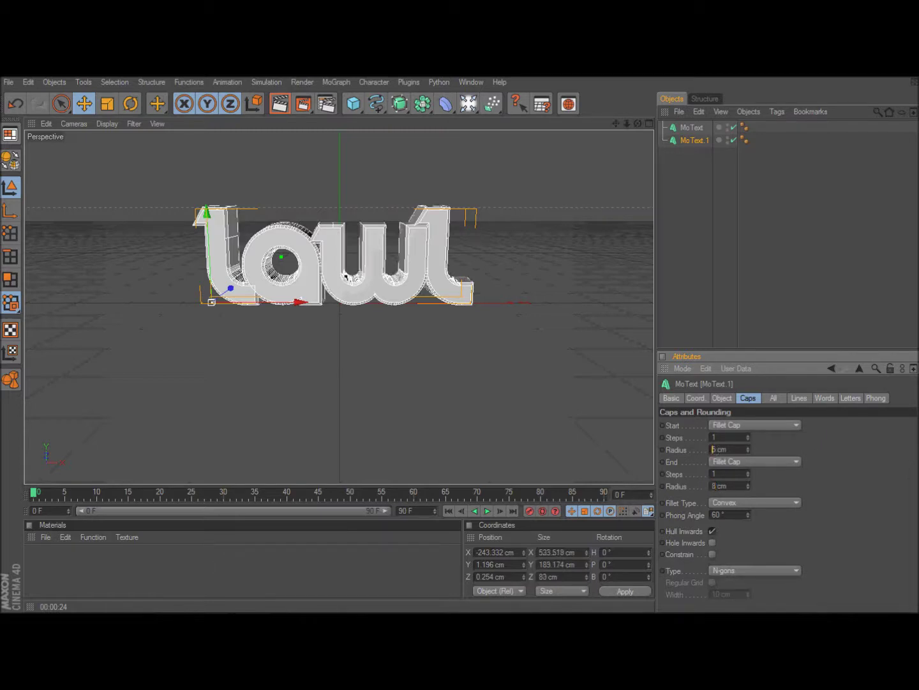
pyautogui.write('8')
pyautogui.press('Return')
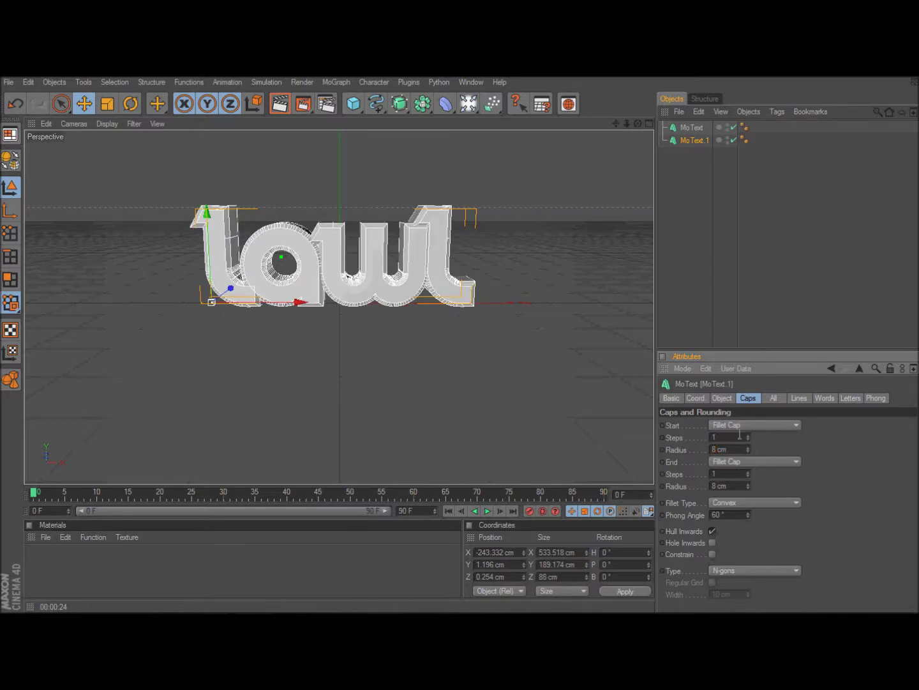
# Push MoText.1 back about 29 cm on Z so it sits behind the original Lawl
pyautogui.click(722, 397)
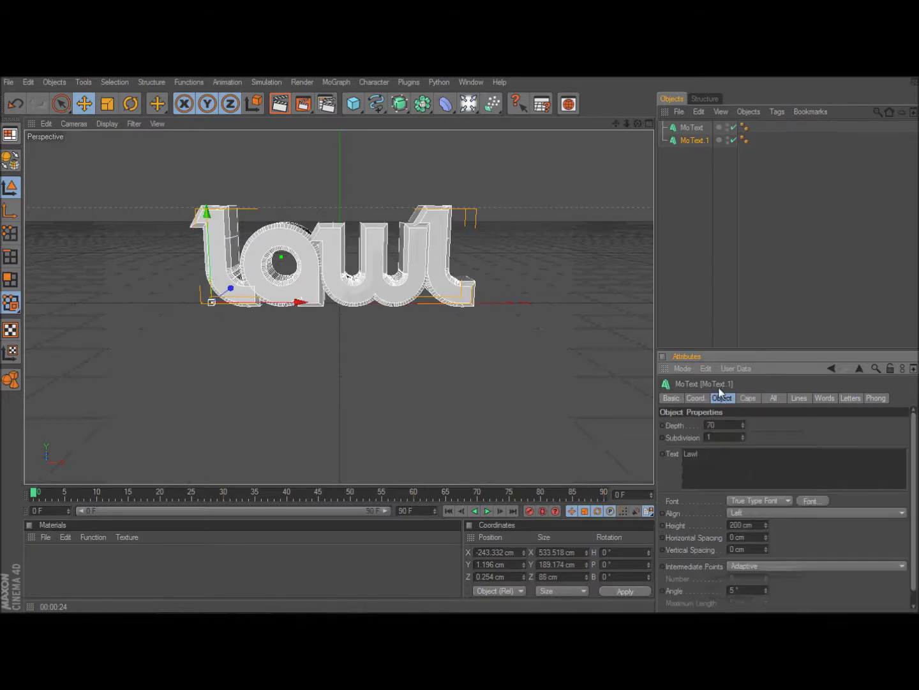
pyautogui.moveTo(638, 123); pyautogui.dragTo(172, 270)
pyautogui.moveTo(219, 242); pyautogui.dragTo(220, 230)
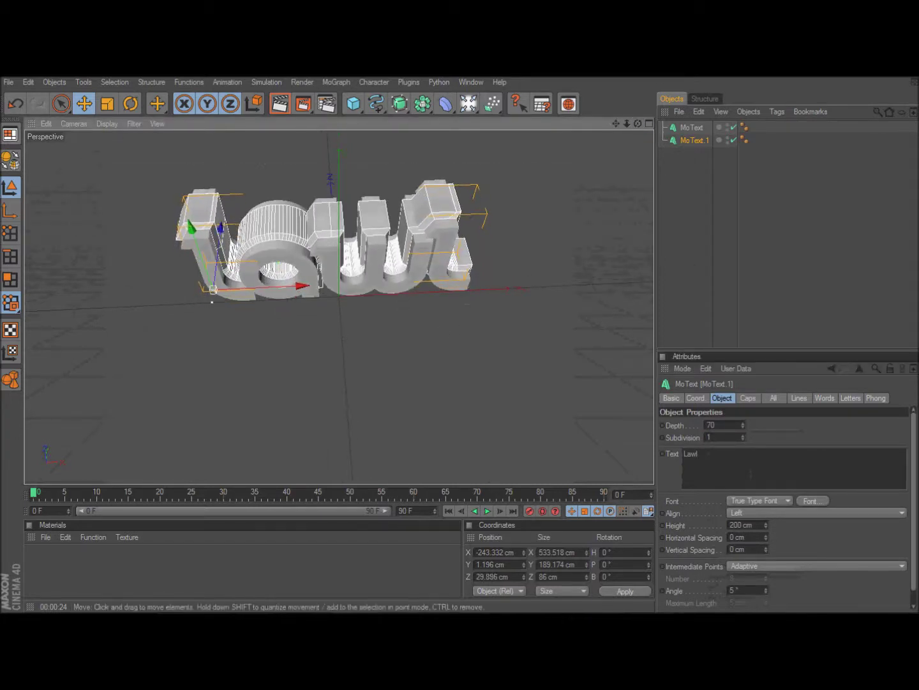
pyautogui.click(217, 332)
pyautogui.moveTo(638, 123); pyautogui.dragTo(319, 101)
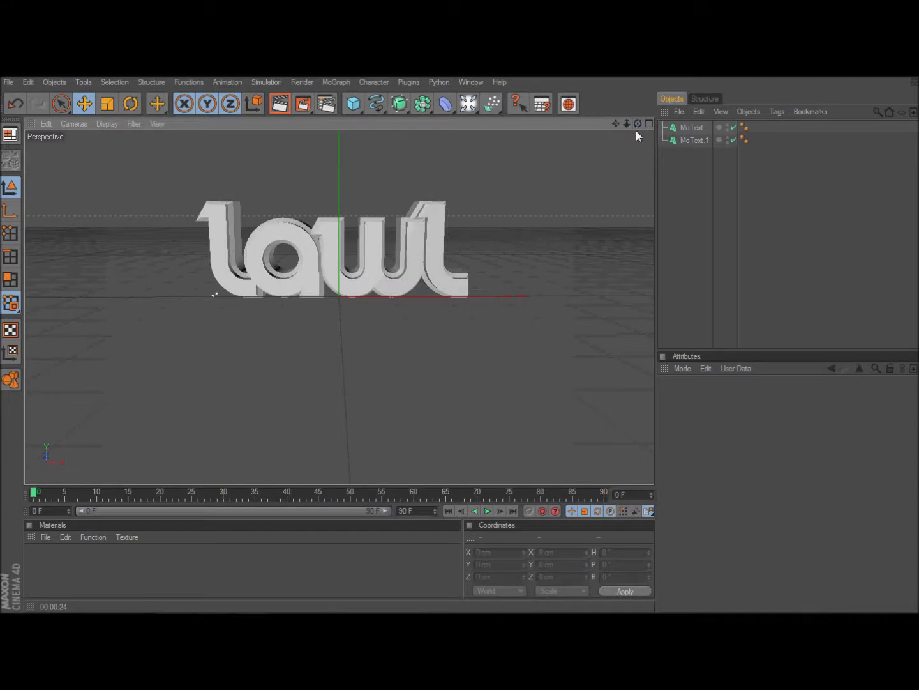
# Create a default material 'Mat' in the Material Manager and open its Material Editor
pyautogui.doubleClick(42, 571)
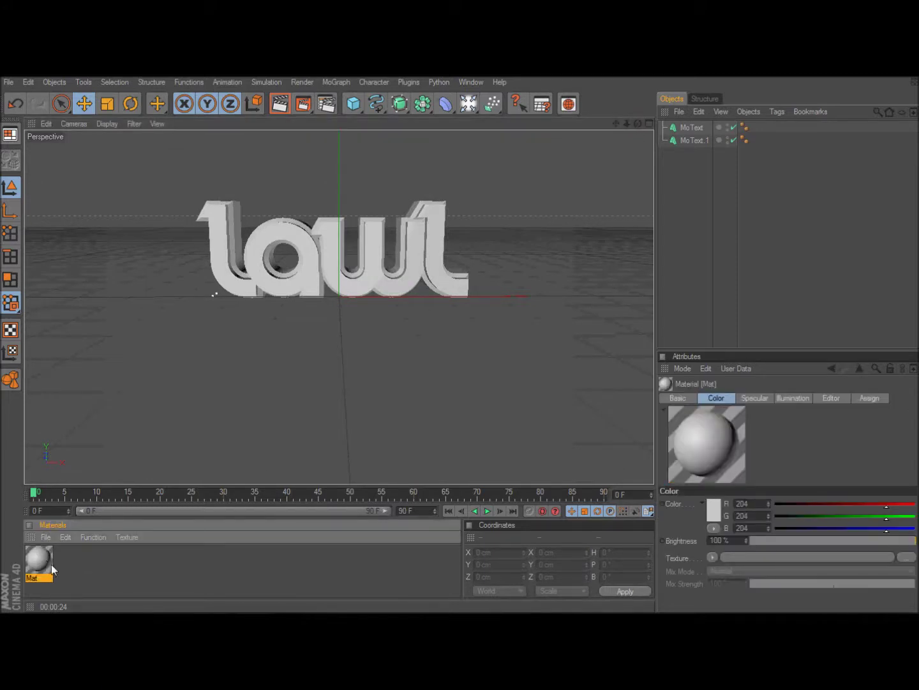
pyautogui.click(46, 537)
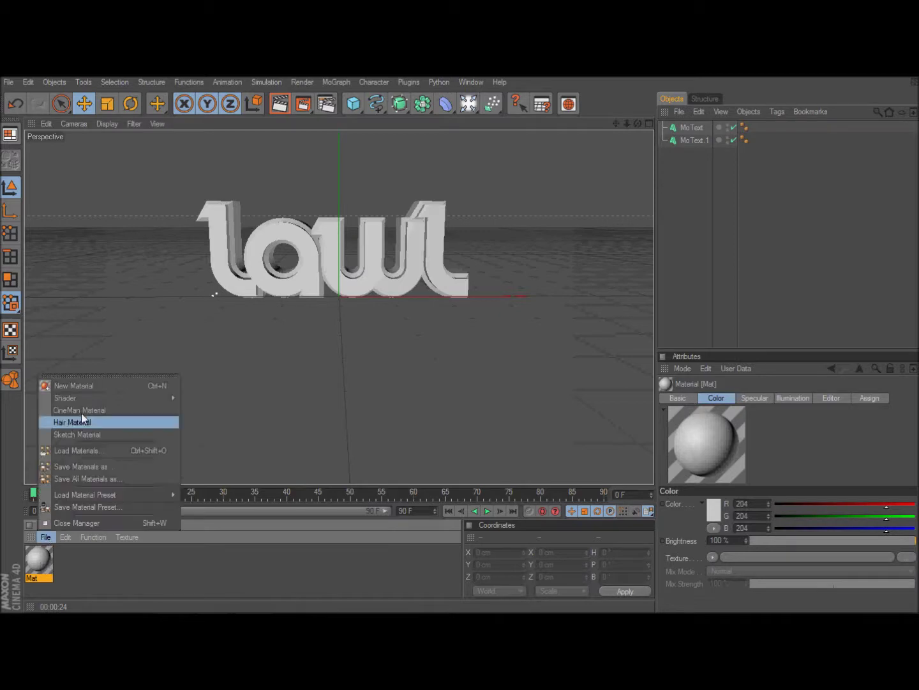
pyautogui.click(46, 567)
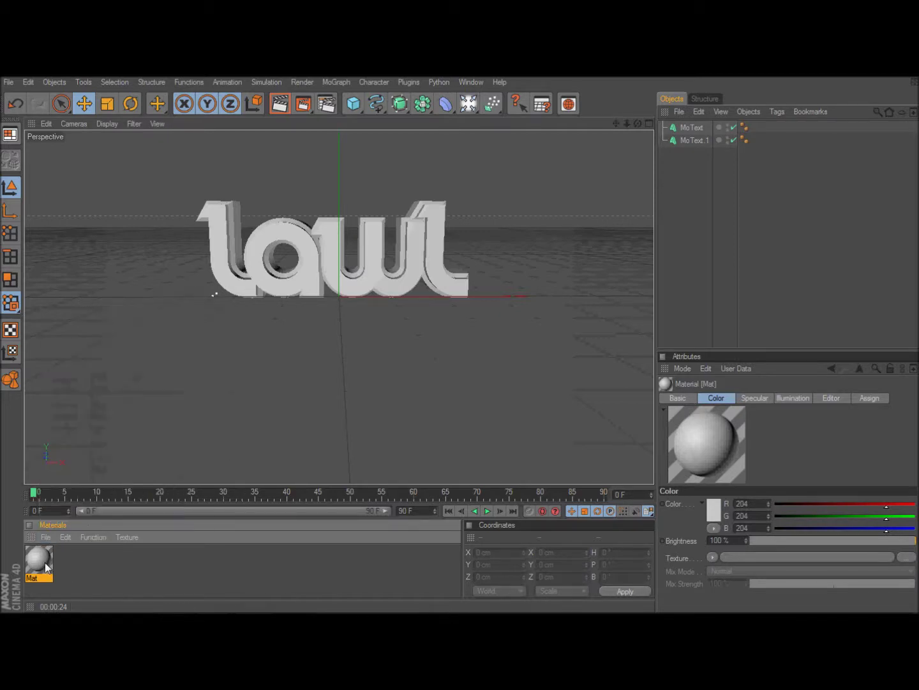
pyautogui.doubleClick(46, 565)
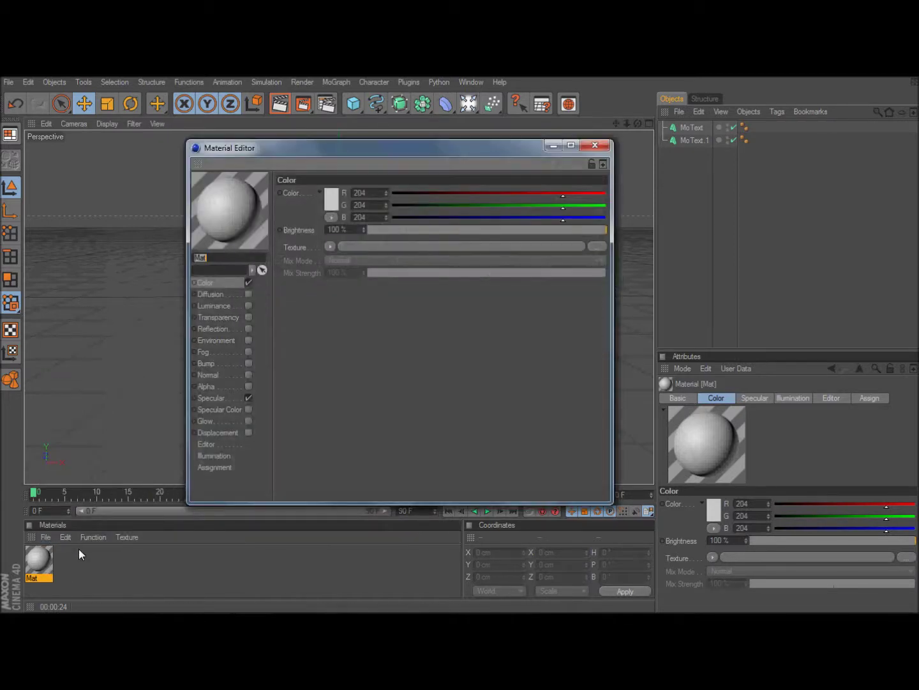
# Enable Reflection on Mat with a Fresnel texture, 50% brightness and about 50% mix strength
pyautogui.click(232, 328)
pyautogui.click(248, 328)
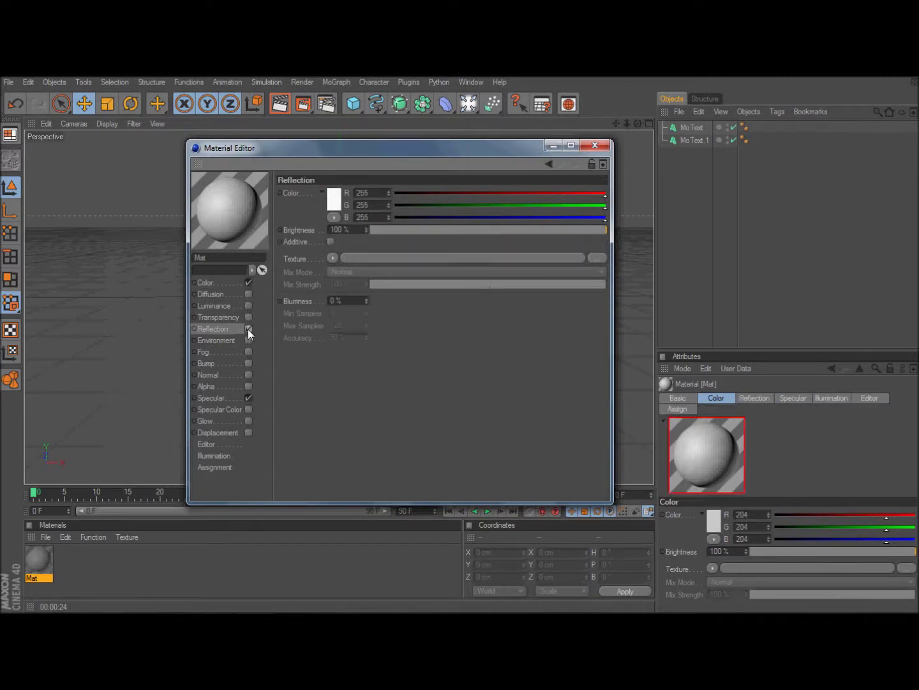
pyautogui.click(332, 258)
pyautogui.click(349, 376)
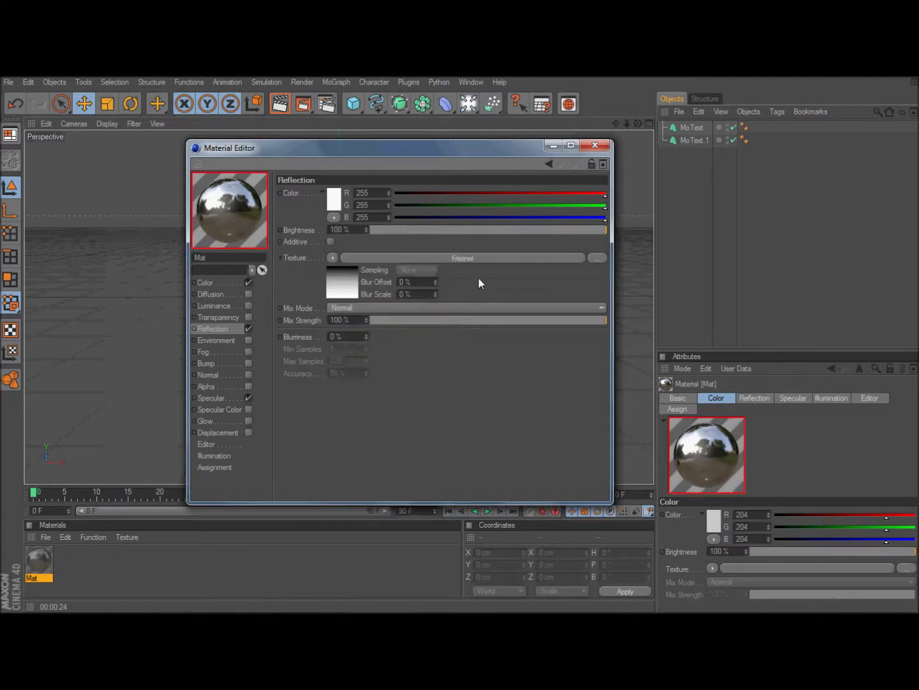
pyautogui.moveTo(502, 229); pyautogui.dragTo(489, 230)
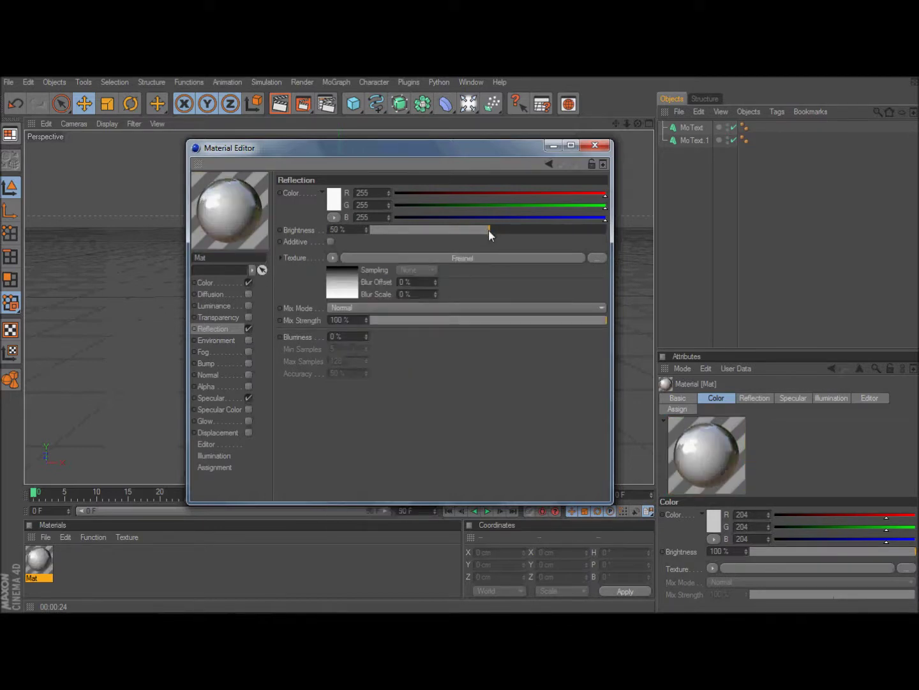
pyautogui.moveTo(500, 323); pyautogui.dragTo(497, 320)
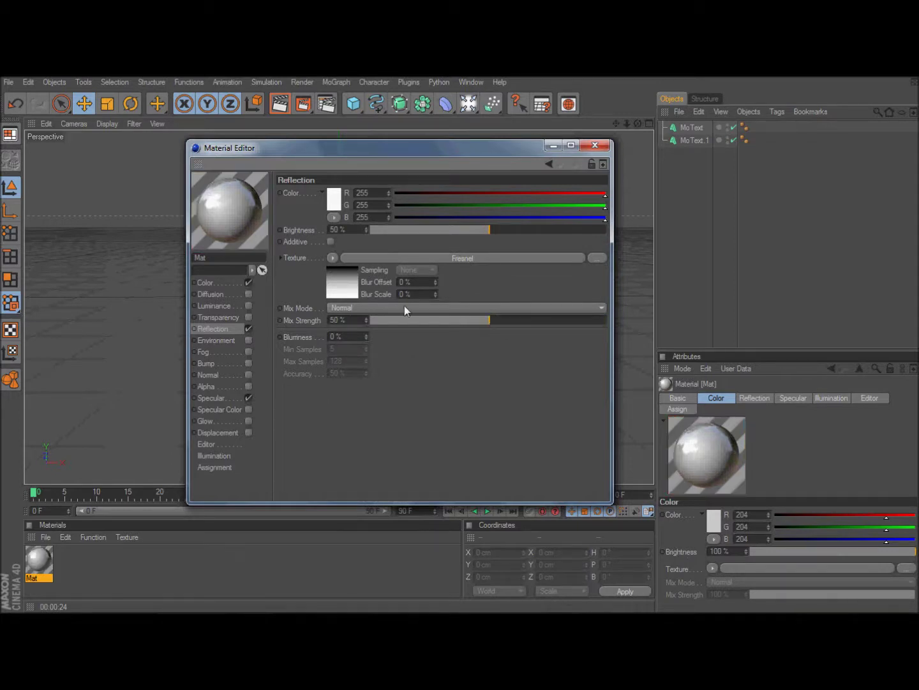
# Set Mat's colour to cyan (R 0, G 255, B 255) and apply it to MoText.1
pyautogui.click(221, 285)
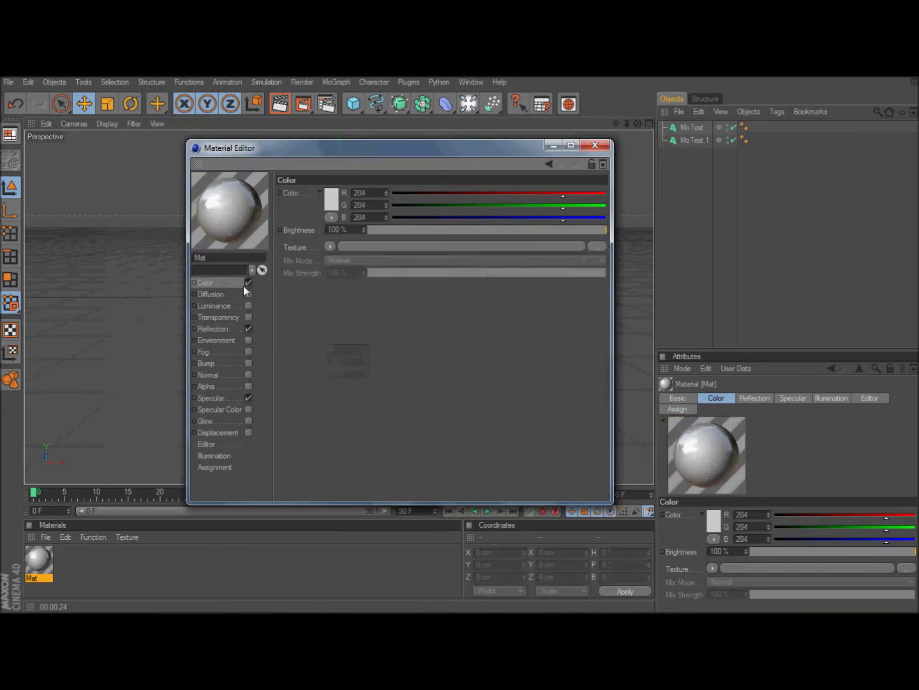
pyautogui.moveTo(563, 196); pyautogui.dragTo(591, 205)
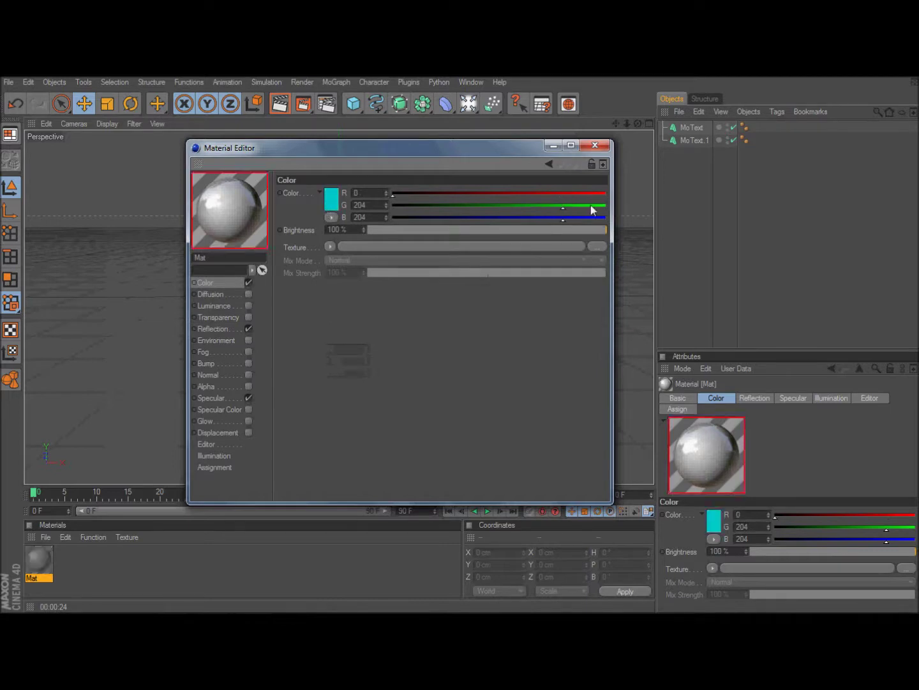
pyautogui.click(610, 221)
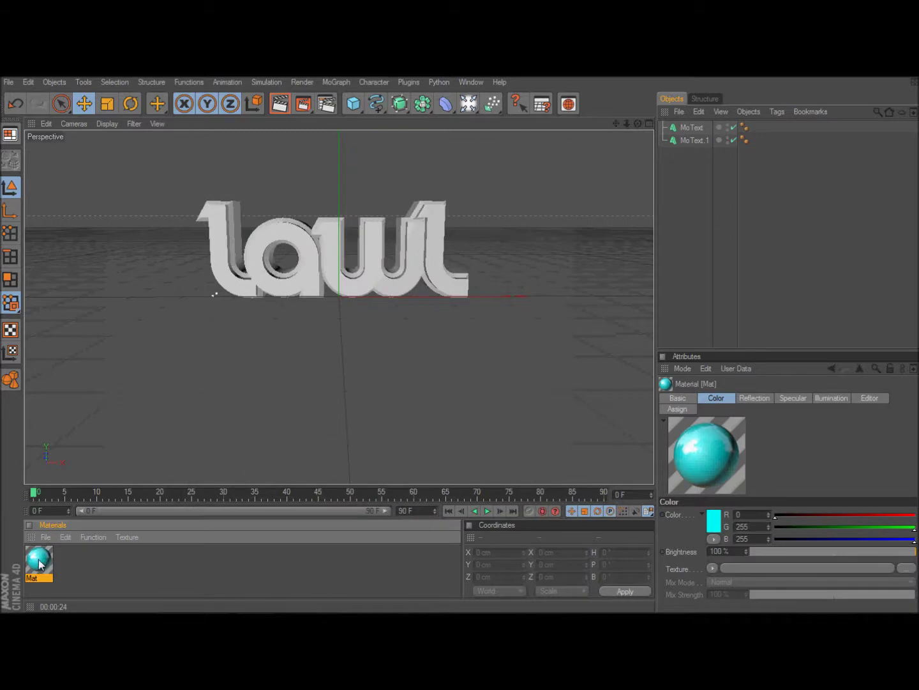
pyautogui.moveTo(40, 562); pyautogui.dragTo(707, 144)
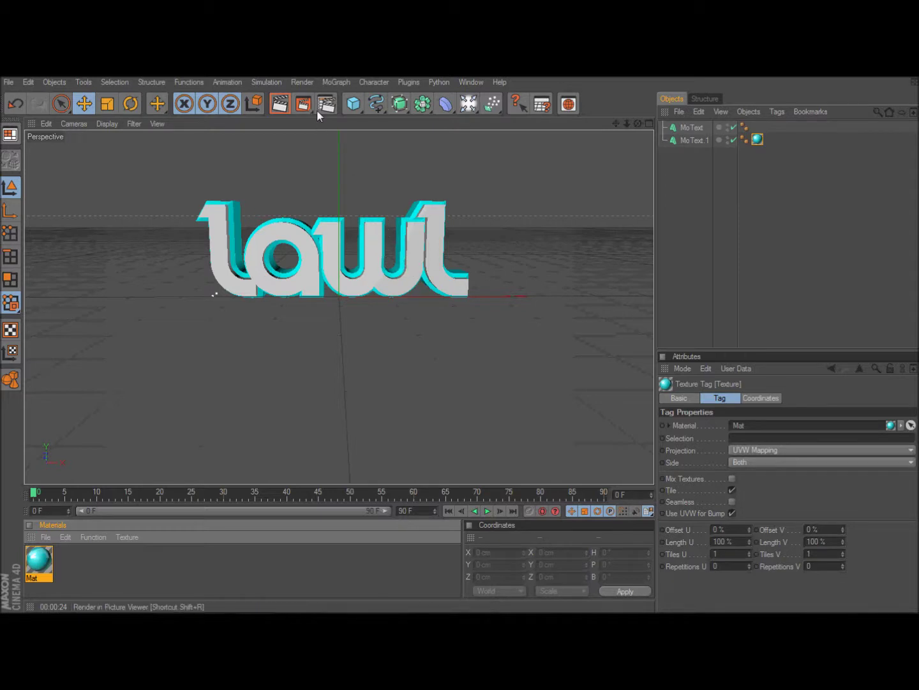
# Open the Content Browser on the GreyscalegorillaLightKitPro1 light rig presets
pyautogui.click(570, 104)
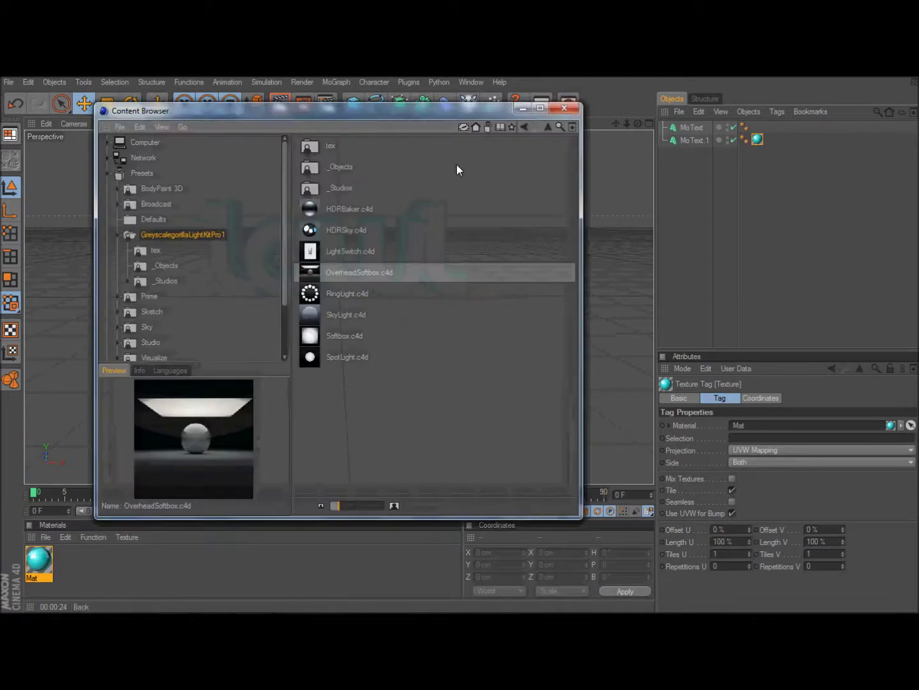
# Drag the OverheadSoftbox.c4d light rig into the Object Manager and close the Content Browser
pyautogui.click(312, 272)
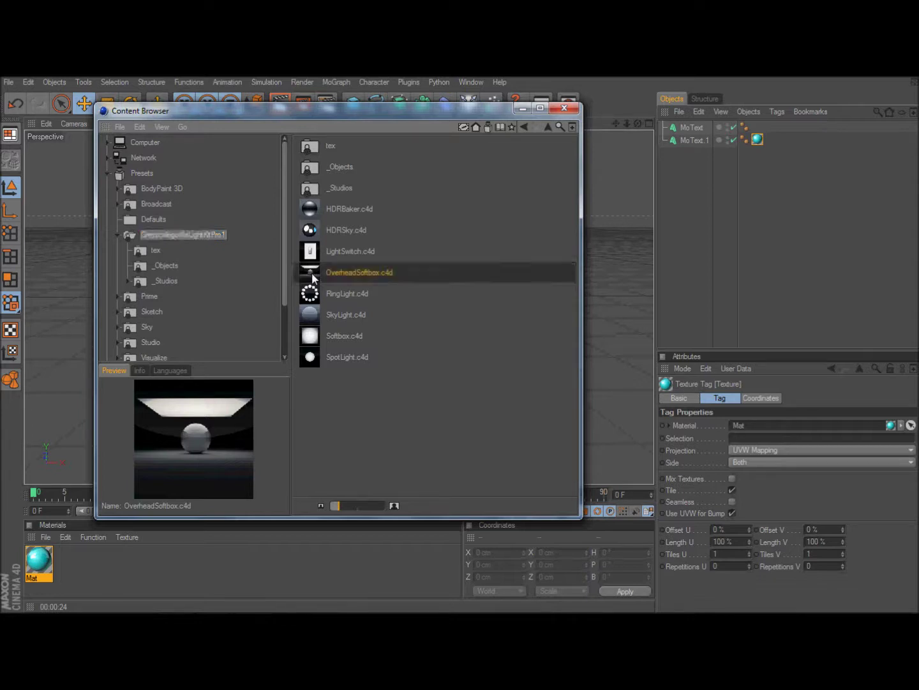
pyautogui.moveTo(341, 275); pyautogui.dragTo(687, 202)
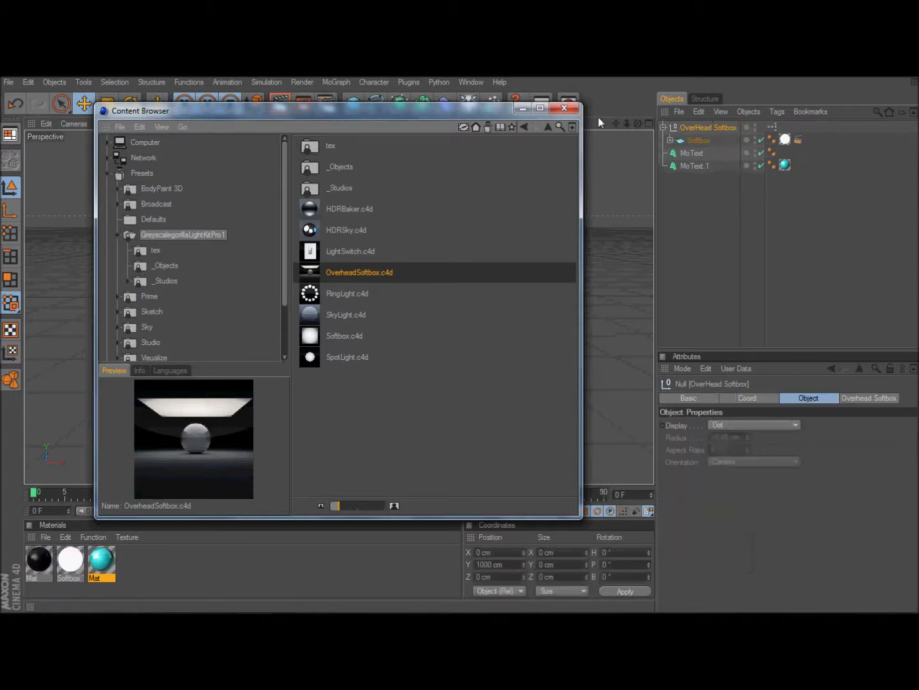
pyautogui.click(564, 108)
pyautogui.scroll(-6, 505, 191)
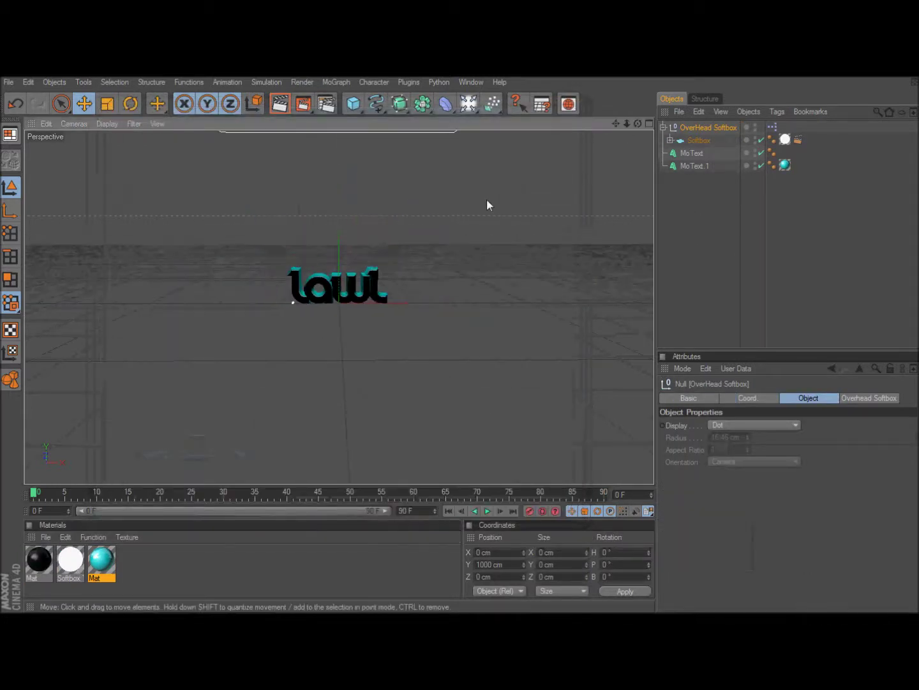
# Select the Overhead Softbox group and lower it from Y 1000 cm to about 657 cm above the Lawl text
pyautogui.click(372, 174)
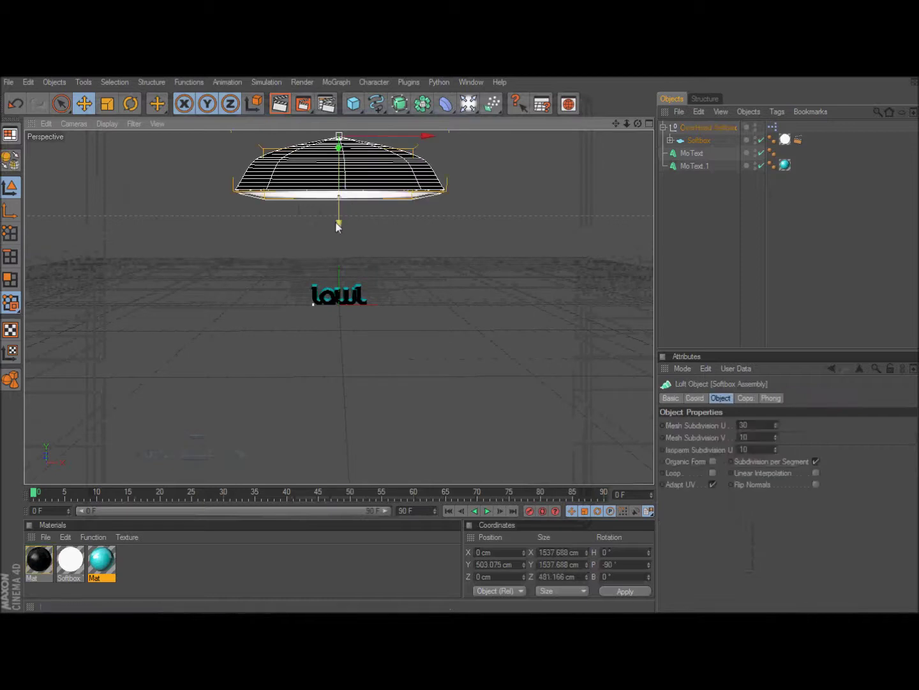
pyautogui.click(369, 195)
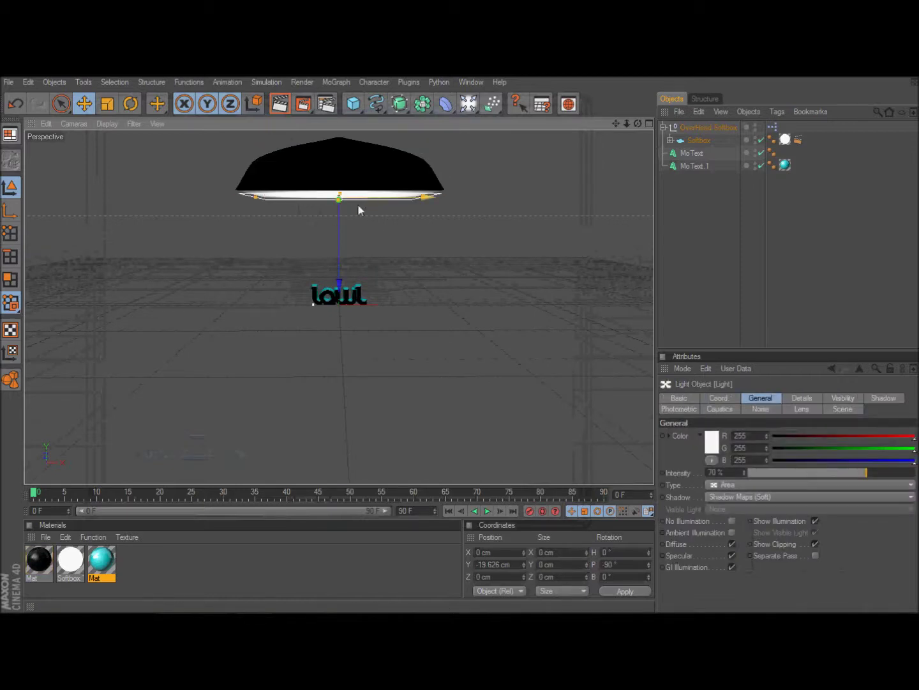
pyautogui.click(693, 127)
pyautogui.moveTo(339, 199); pyautogui.dragTo(341, 234)
pyautogui.scroll(5, 349, 296)
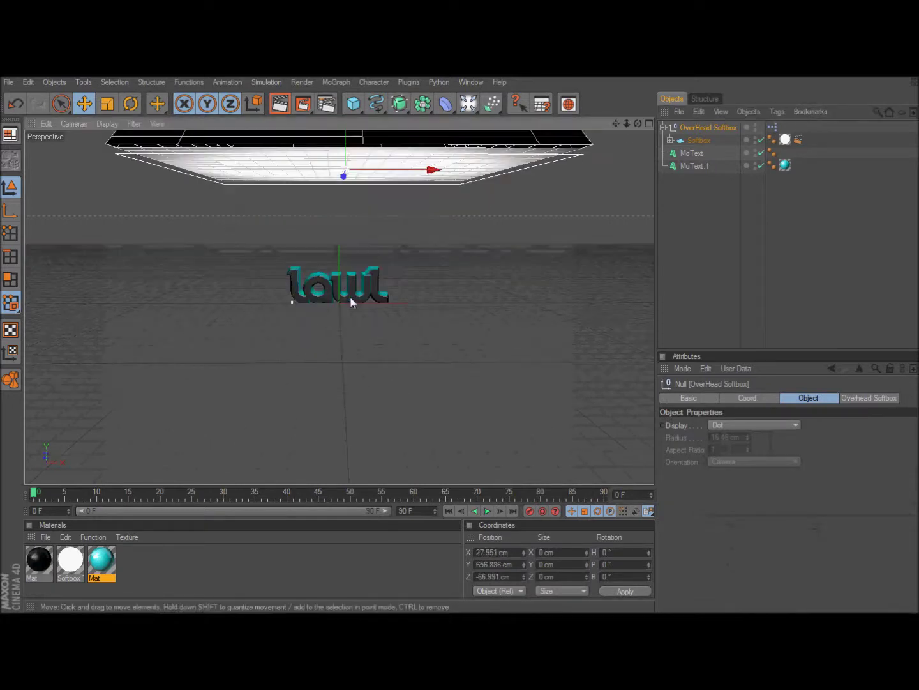
pyautogui.scroll(3, 350, 298)
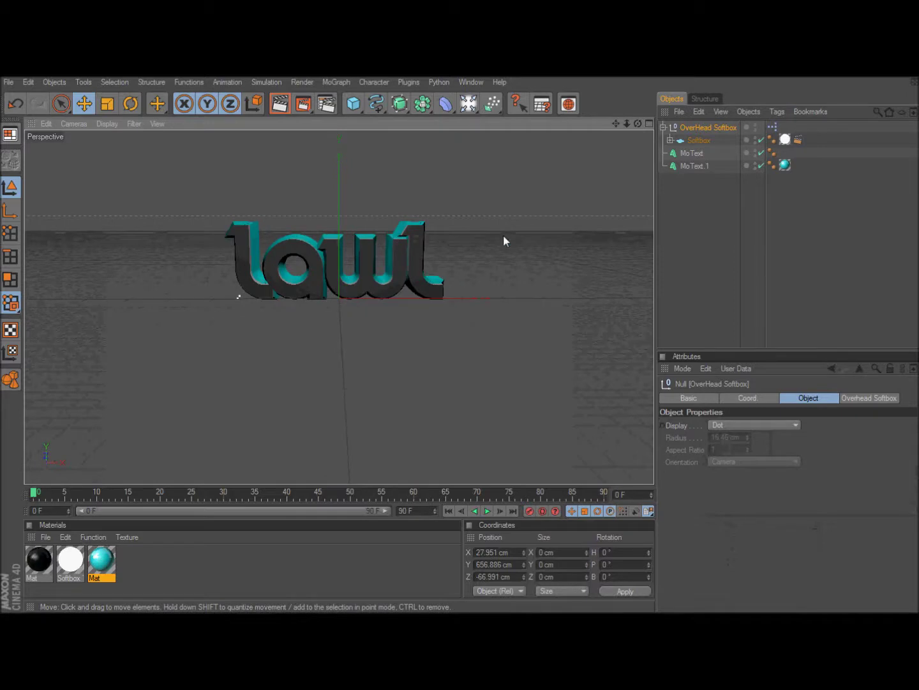
pyautogui.click(303, 81)
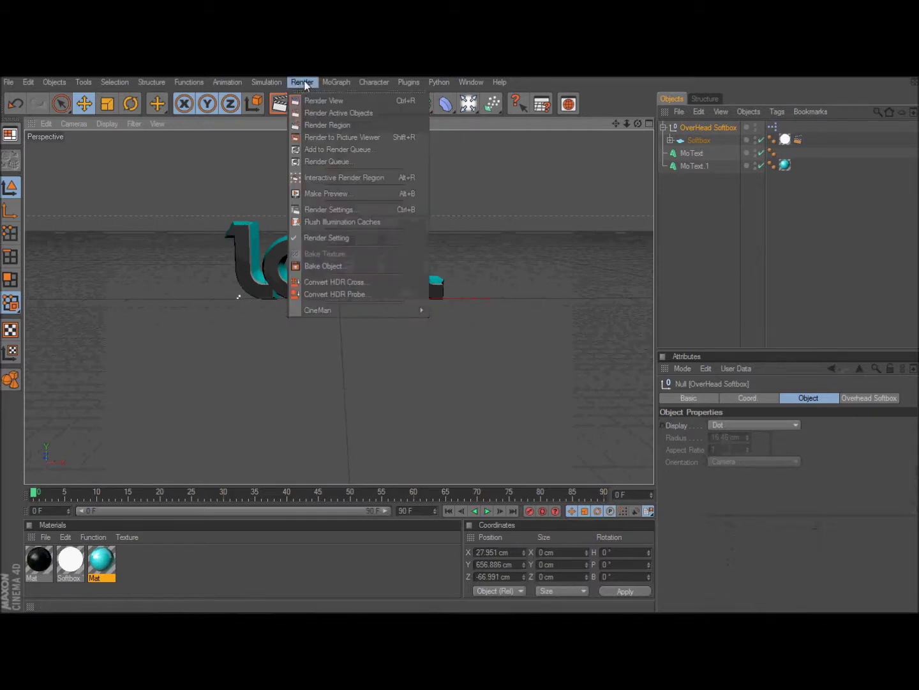
# Add the Global Illumination effect in Render Settings, using IR (Still Image) mode at 100% primary intensity
pyautogui.click(368, 209)
pyautogui.click(118, 291)
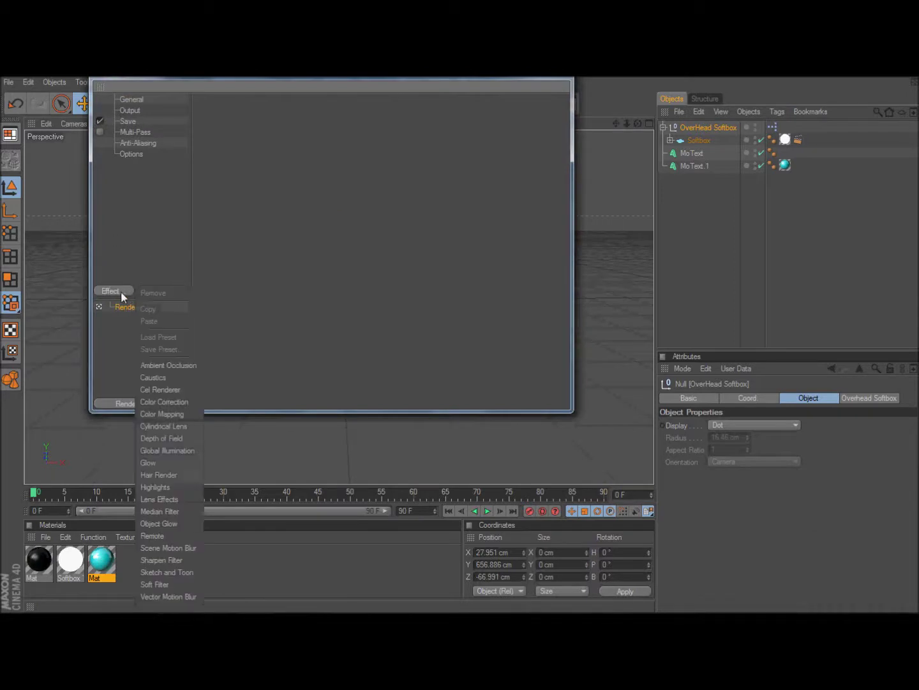
pyautogui.click(170, 451)
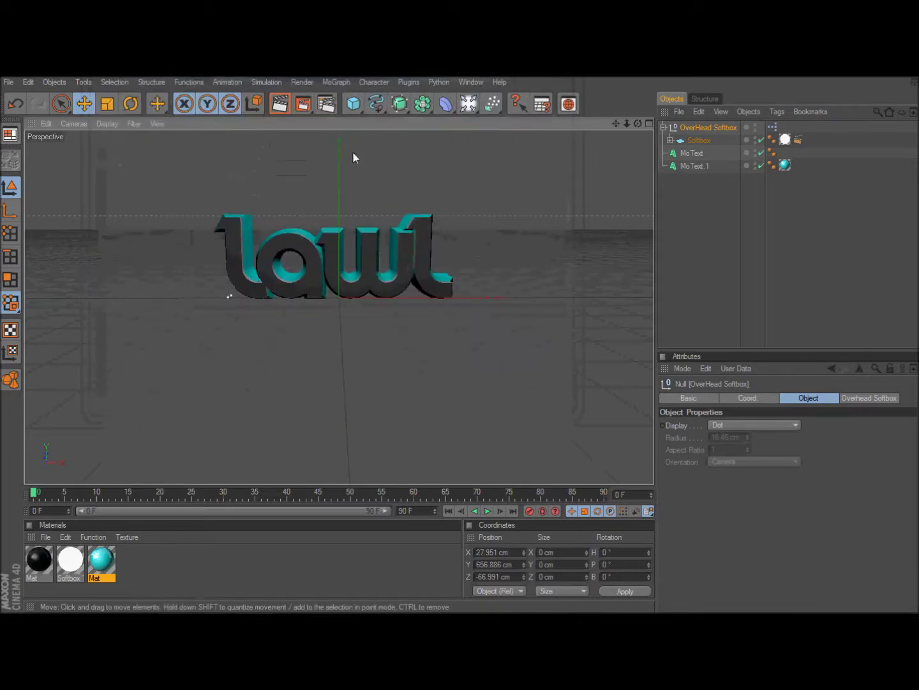
# Render the active view to show the softbox-lit Lawl text with cyan reflective edges
pyautogui.click(284, 110)
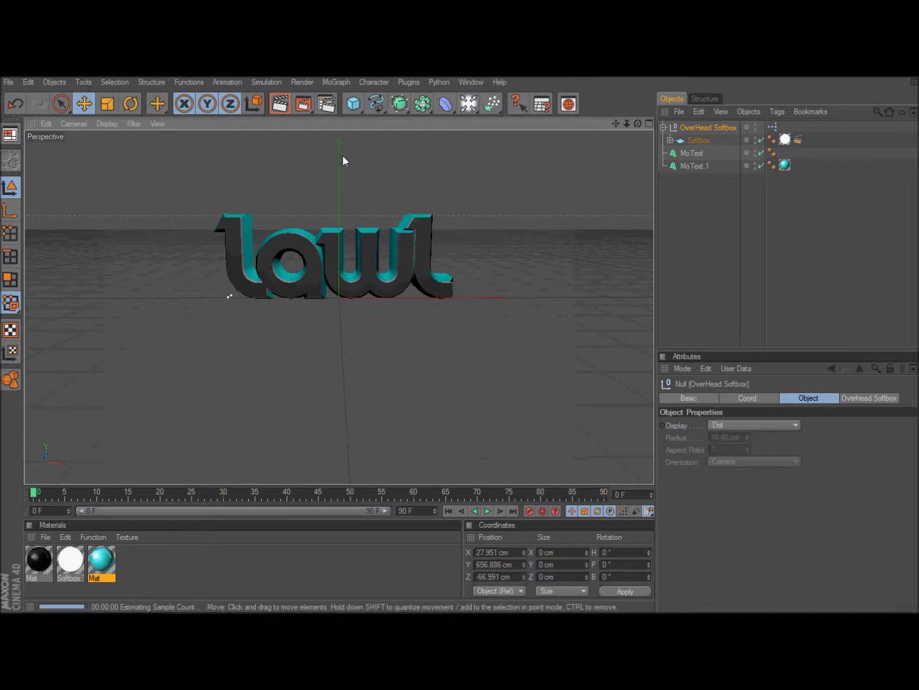